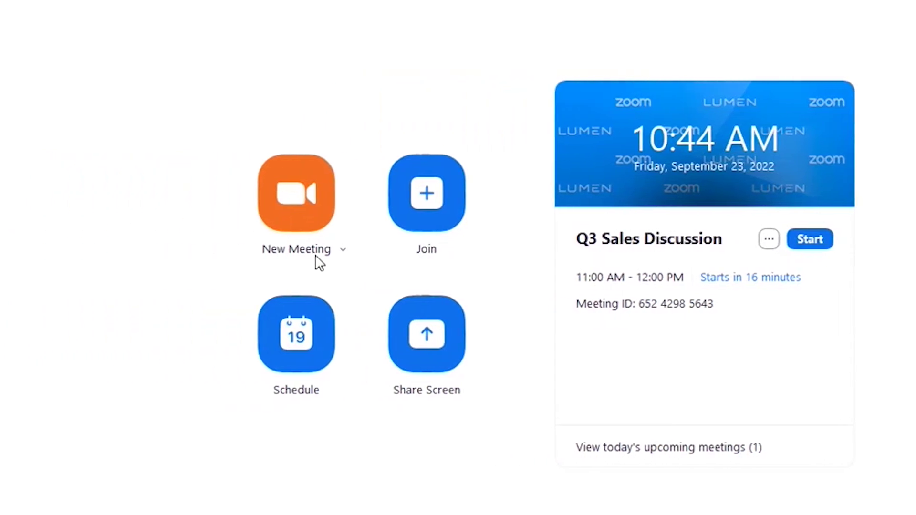
click(355, 250)
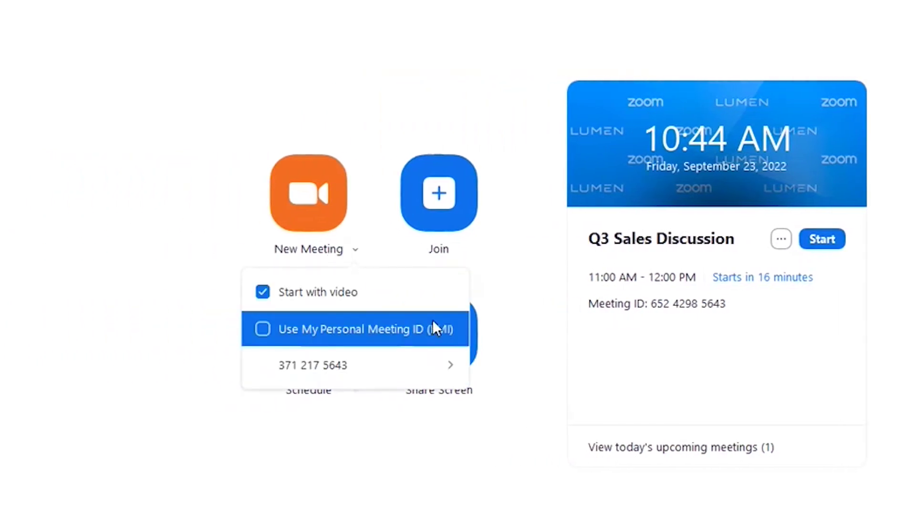
click(119, 174)
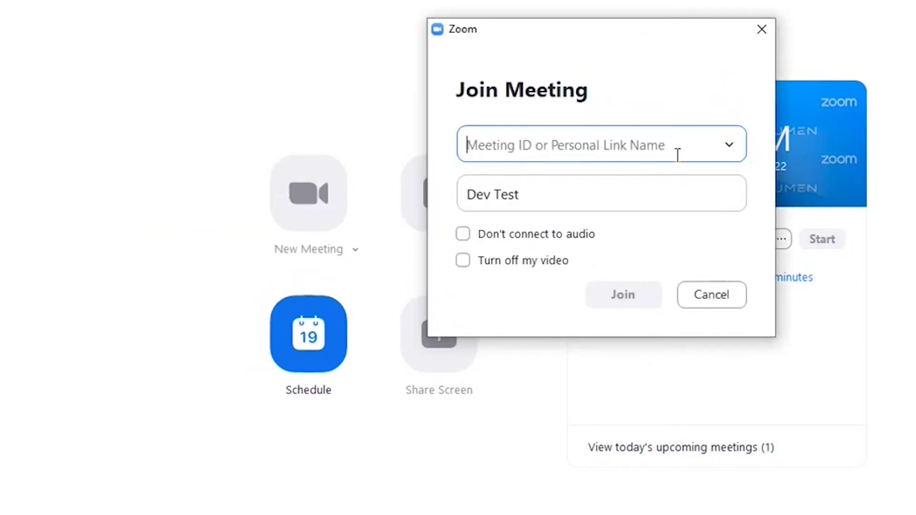
click(724, 302)
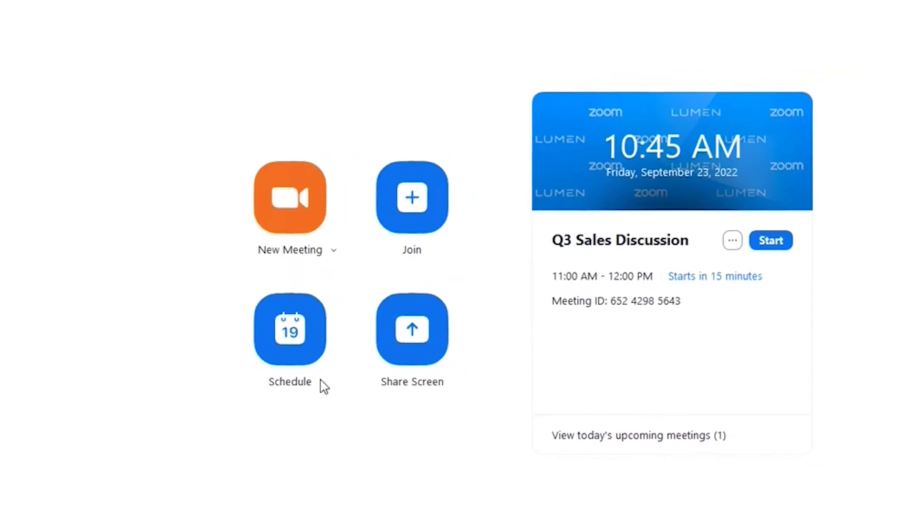
click(251, 332)
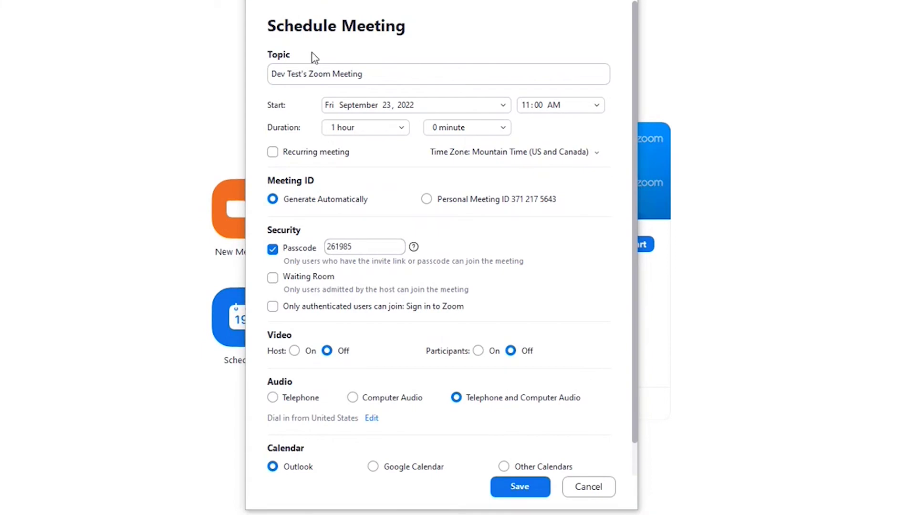
click(610, 494)
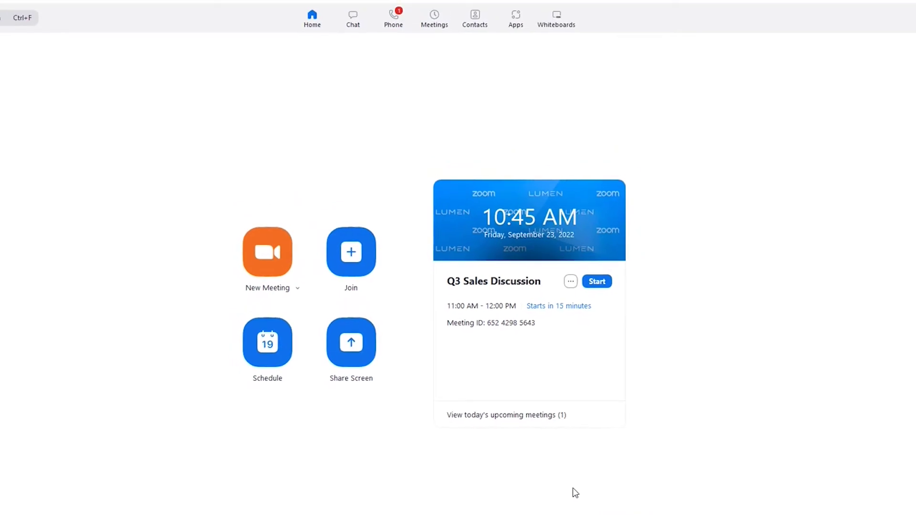
click(351, 350)
- Open the Marketing Group Chat conversation and display its members panel
click(355, 20)
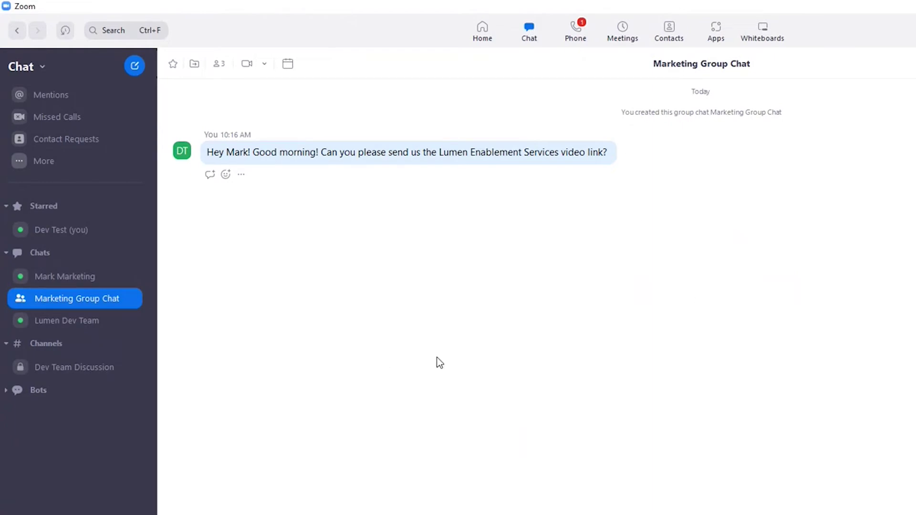
click(214, 67)
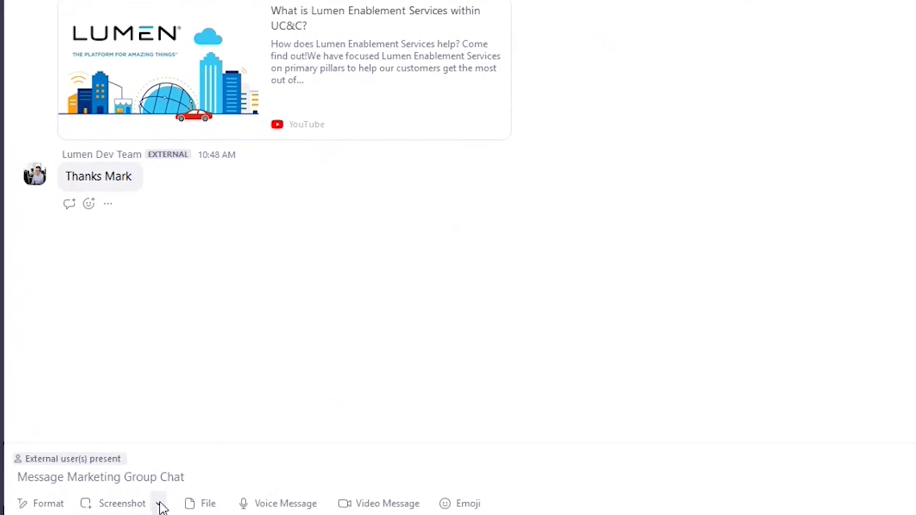
- Turn on rich-text formatting and type 'Test' styled as Heading 1
click(135, 479)
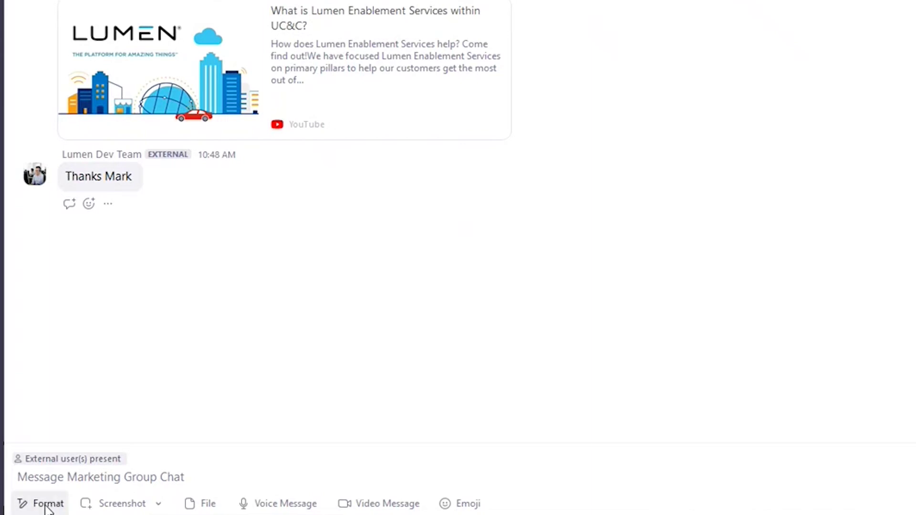
click(47, 505)
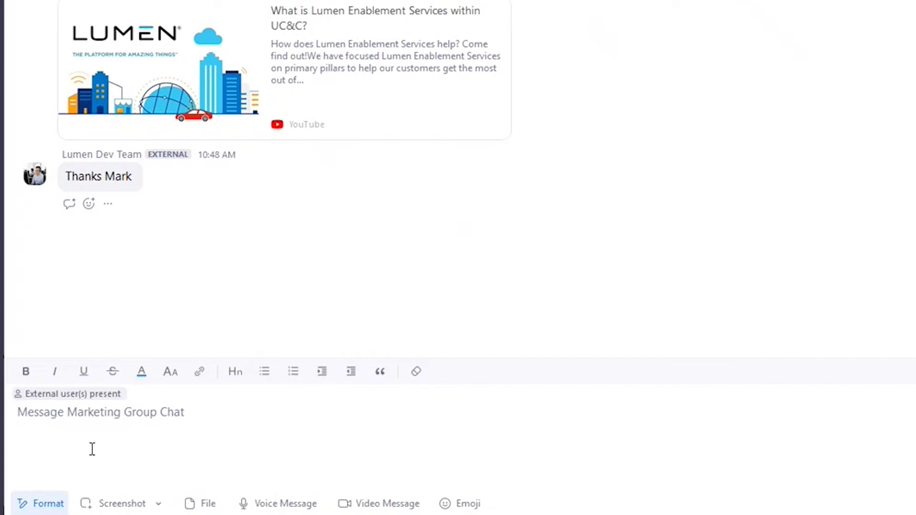
text(Test)
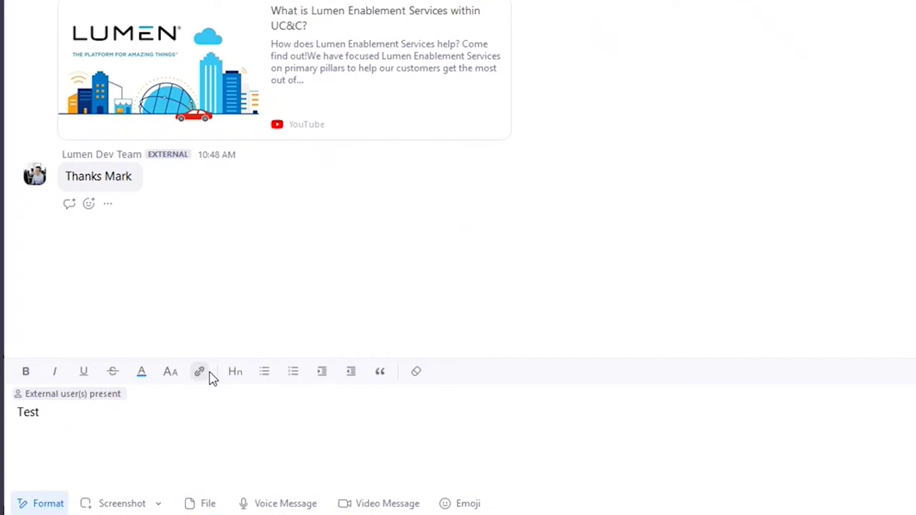
click(235, 374)
click(225, 265)
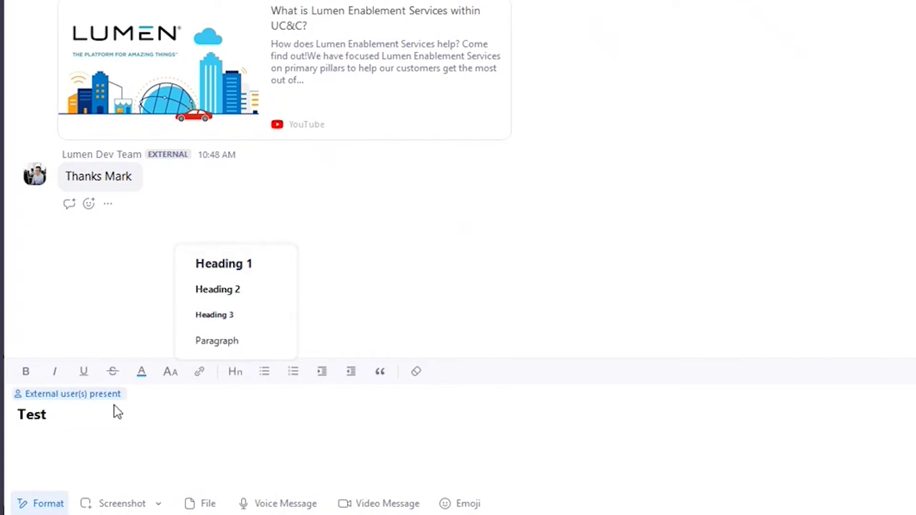
- Add a second 'Test' line, then select all and delete the draft
key(shift+Return)
text(Test)
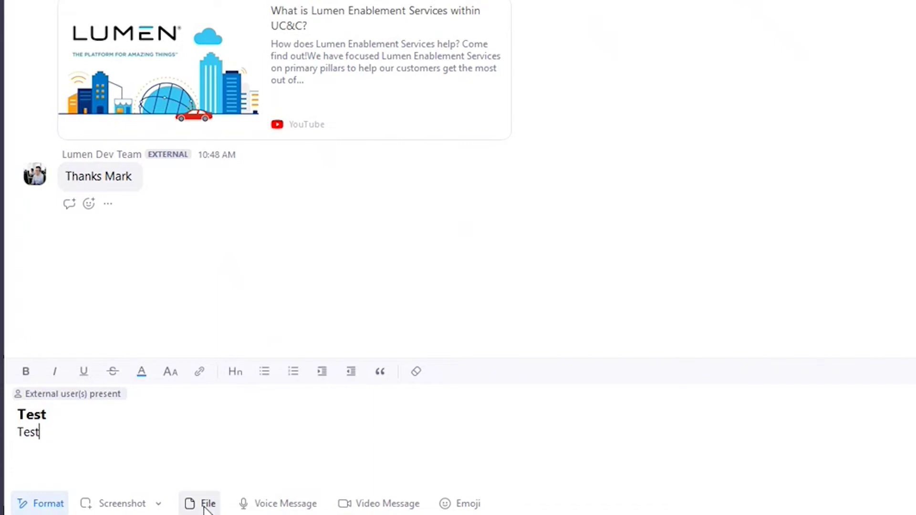
key(ctrl+a)
key(BackSpace)
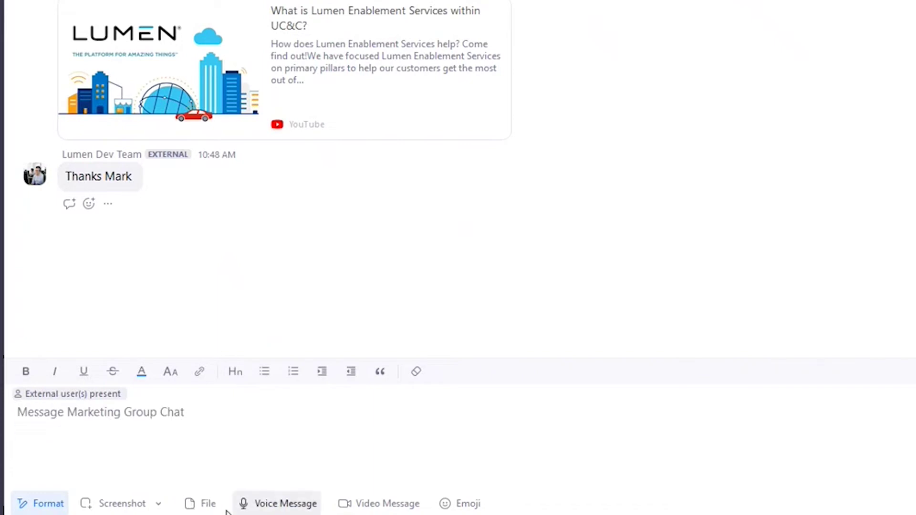
- Hide the formatting toolbar and look at the file attachment sources without attaching anything
click(62, 506)
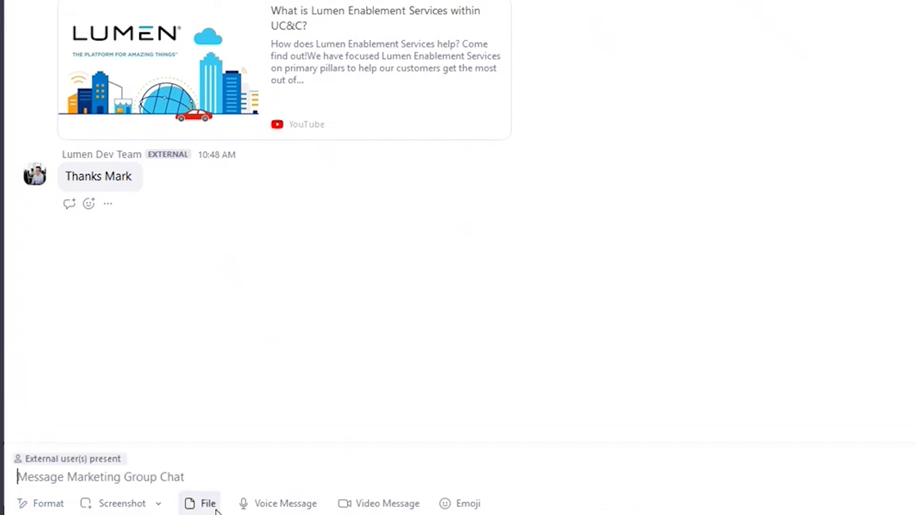
click(217, 505)
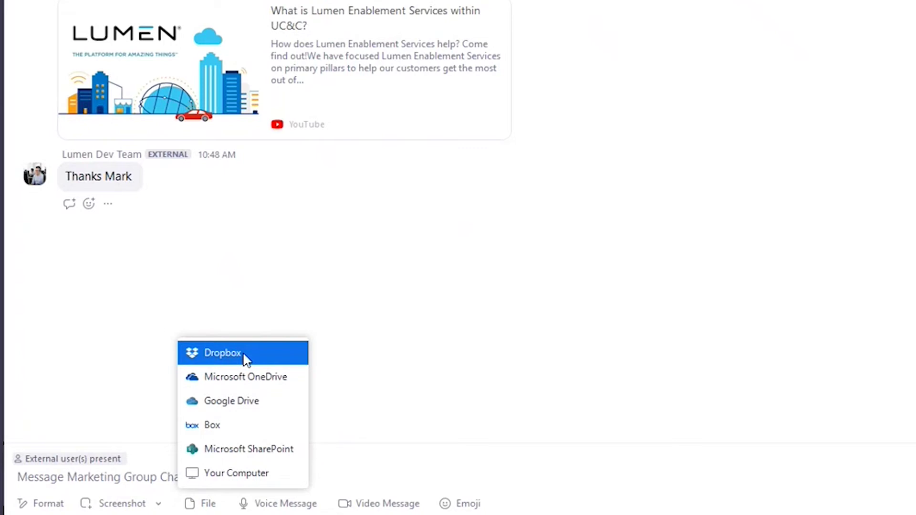
click(405, 470)
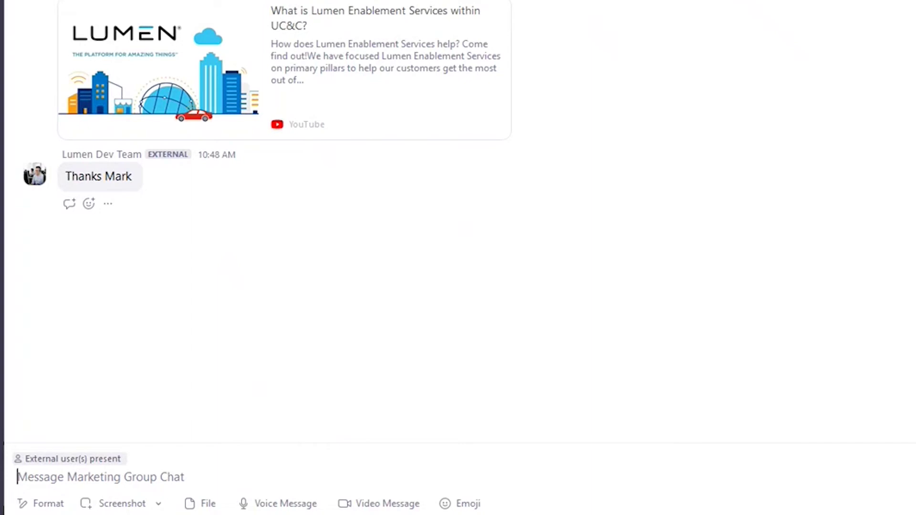
- Send a grinning-face emoji to Marketing Group Chat
click(475, 506)
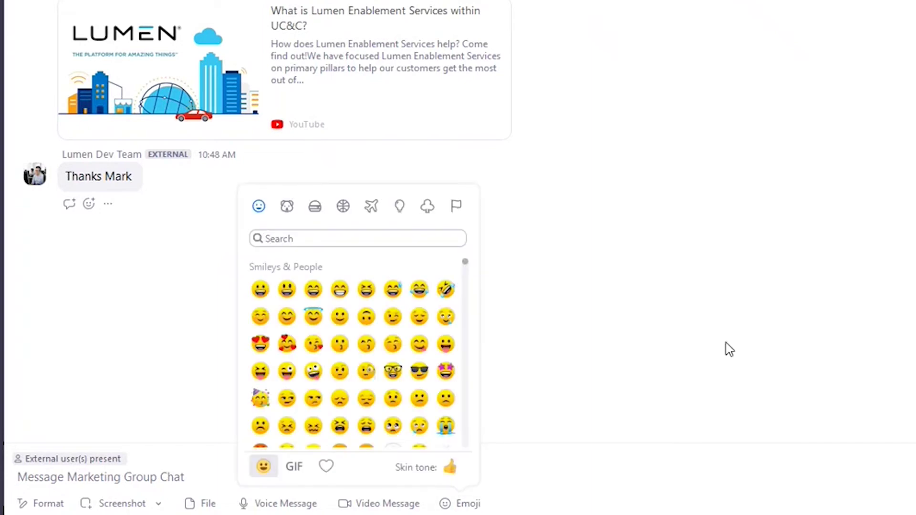
click(261, 290)
key(Return)
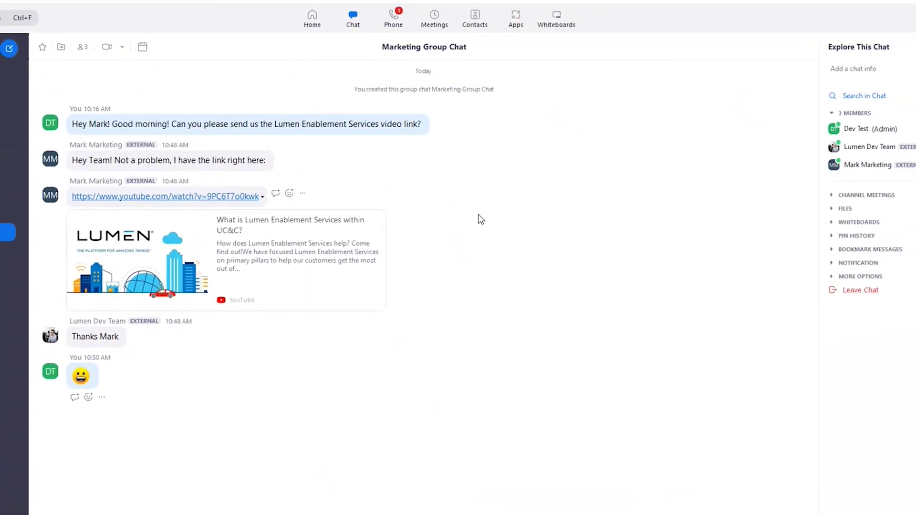
- React to the shared YouTube link with a thumbs-up, then go to the Phone dialer
mouse_move(290, 199)
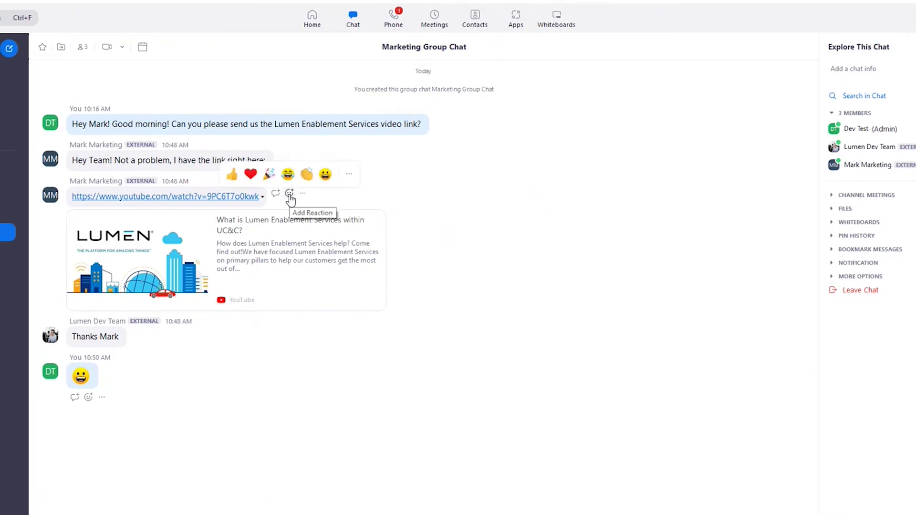
click(232, 175)
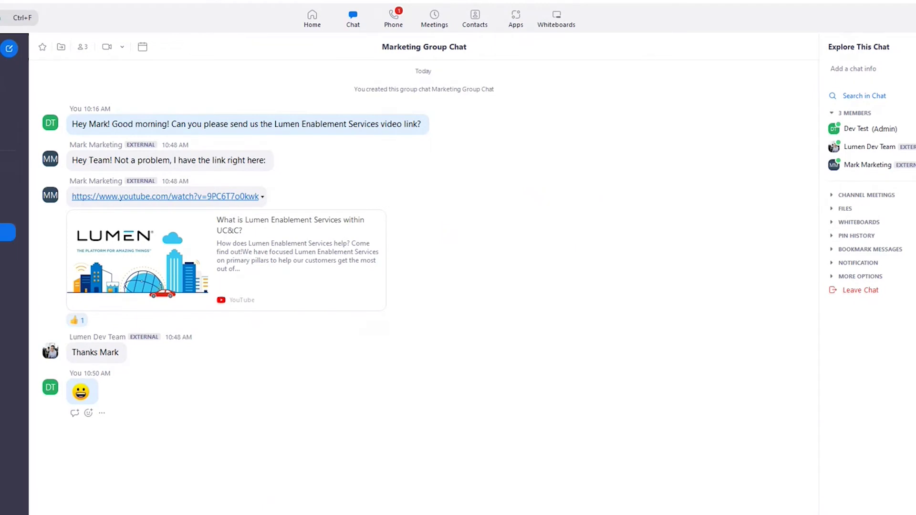
click(393, 20)
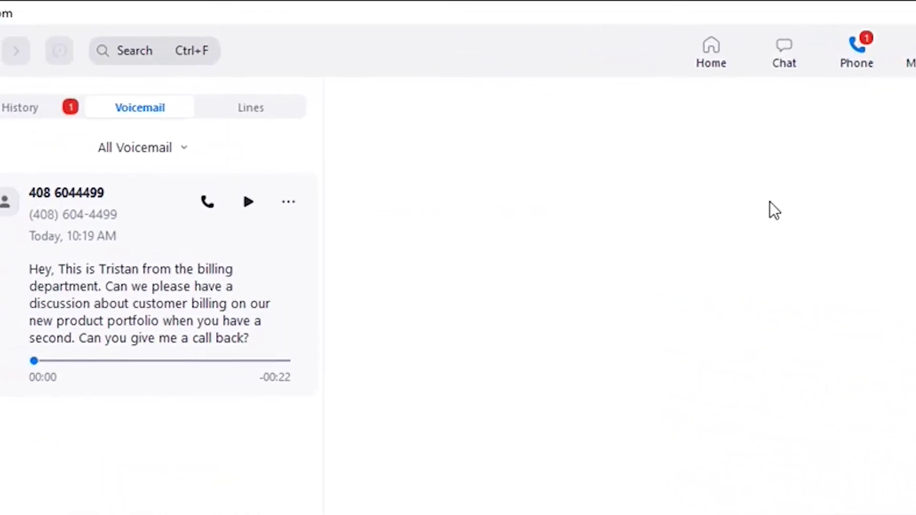
- View the call history and the missed call's options, closing them without clearing anything
click(70, 111)
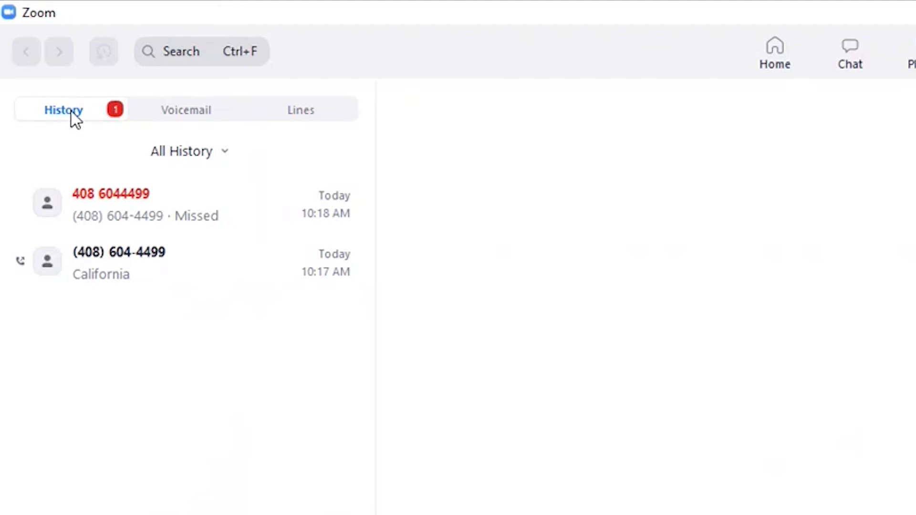
mouse_move(319, 204)
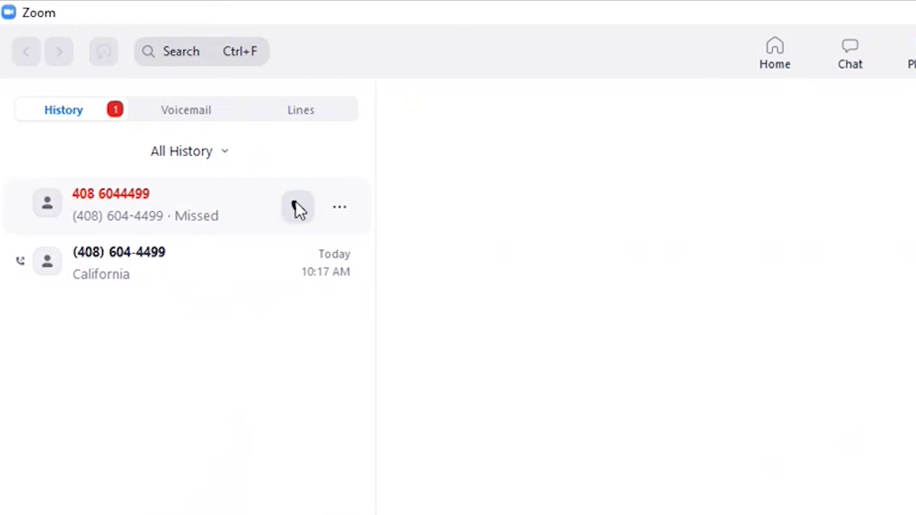
click(342, 208)
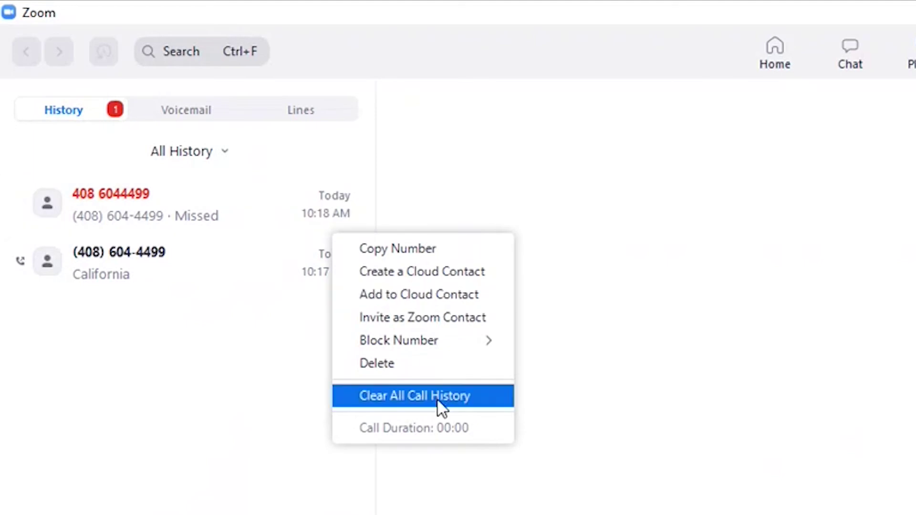
click(708, 365)
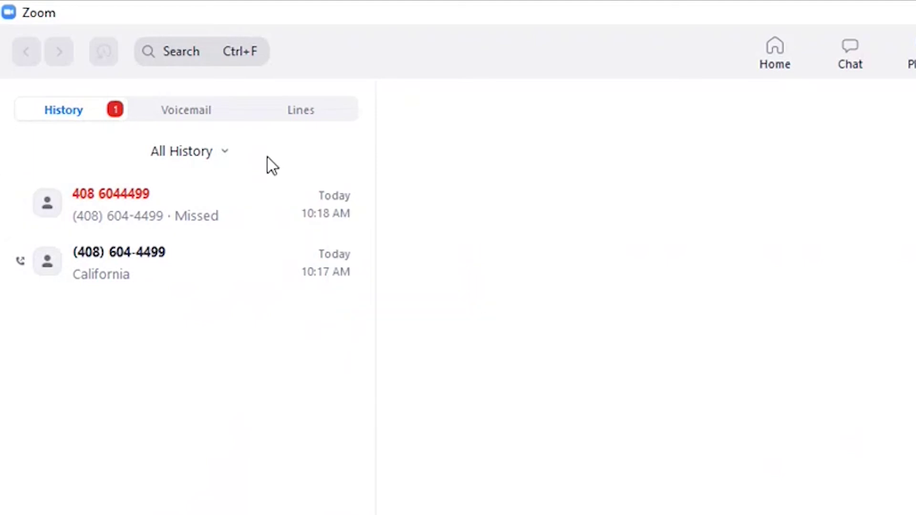
- Open the billing-department voicemail's options in the Voicemail list, then dismiss them
click(175, 110)
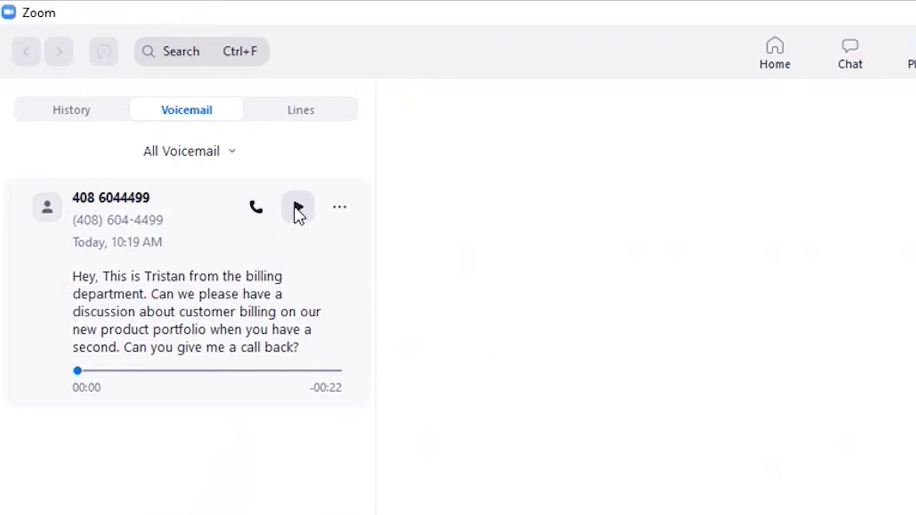
click(340, 207)
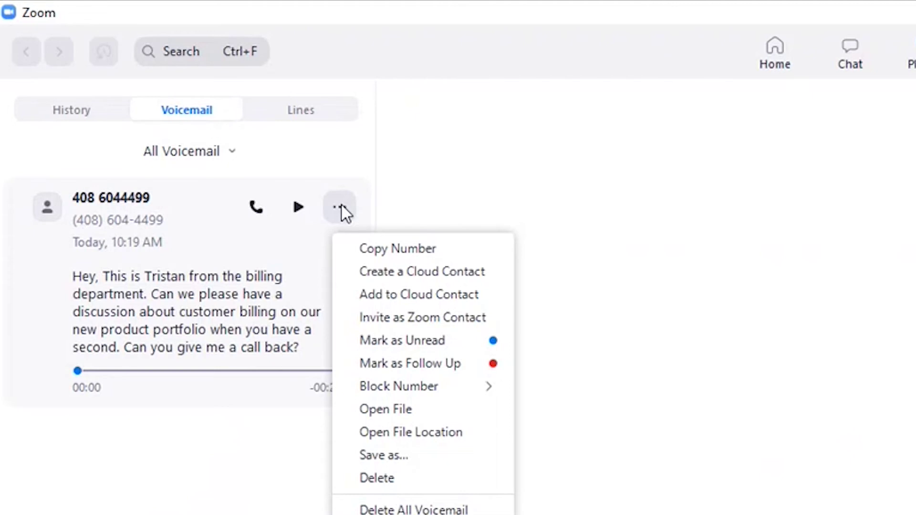
click(475, 201)
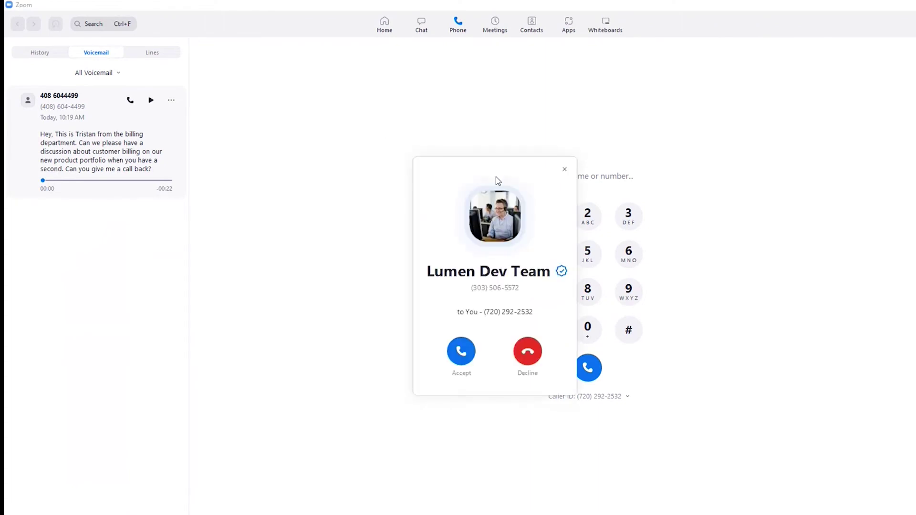
- Answer the incoming Lumen Dev Team call and bring up the Add Call dialpad
drag(495, 173, 393, 123)
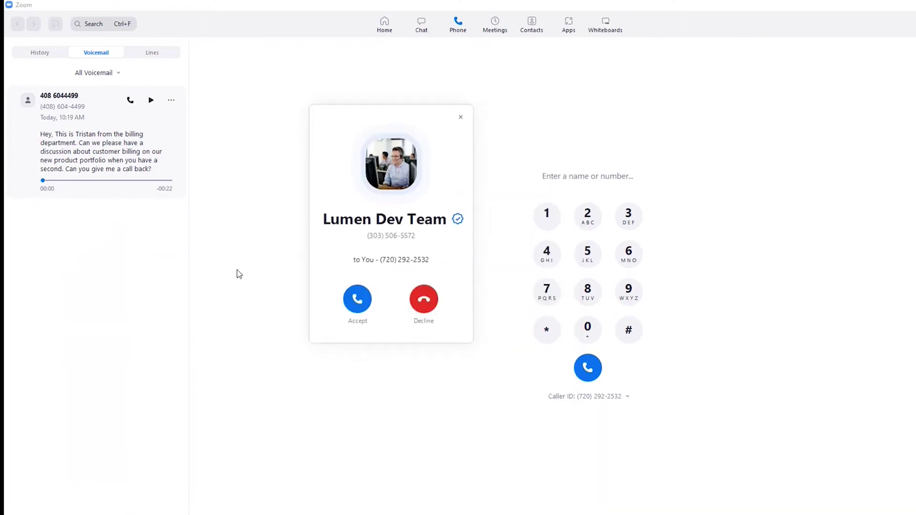
click(355, 301)
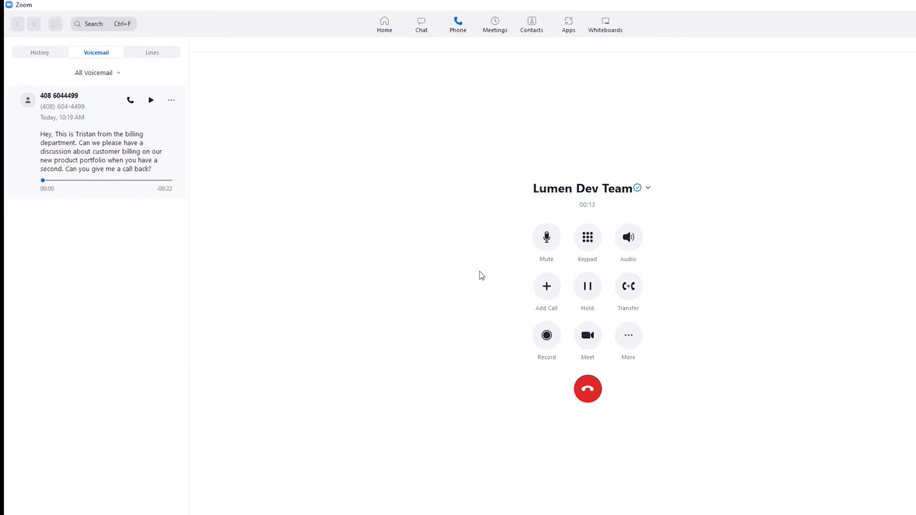
click(548, 294)
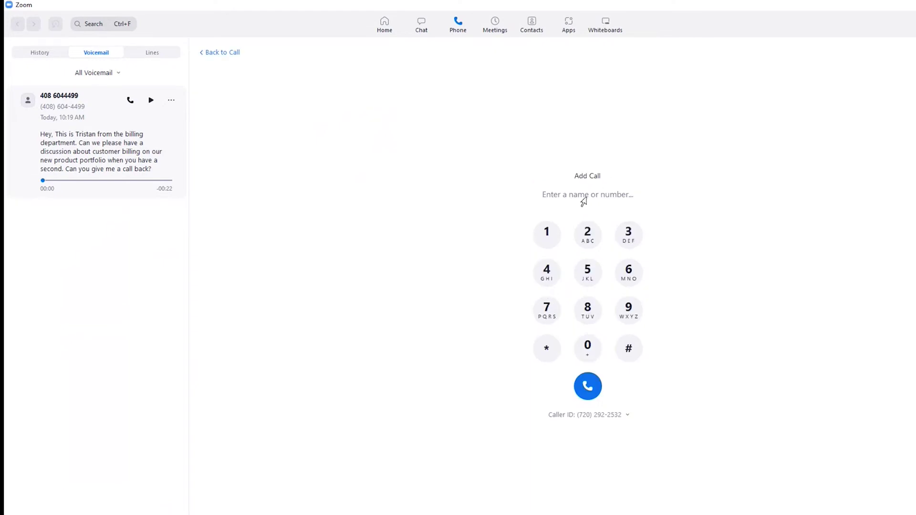
click(226, 54)
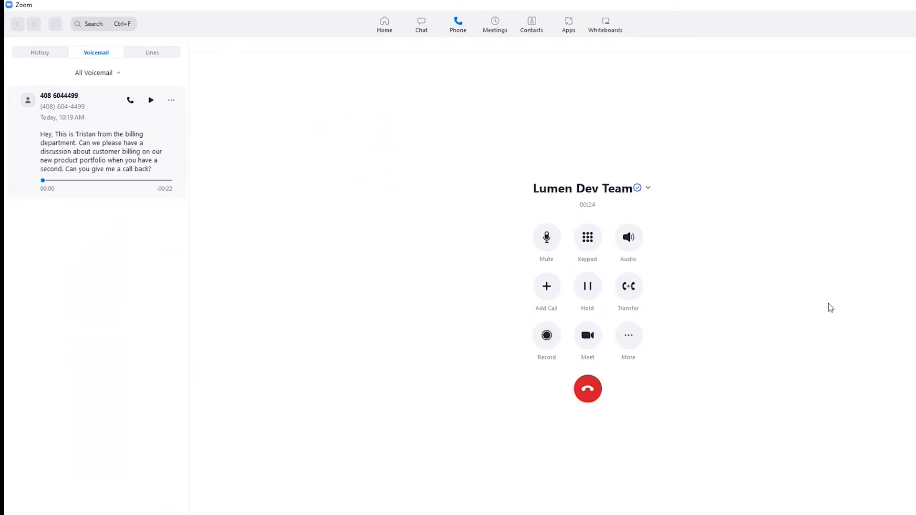
click(629, 290)
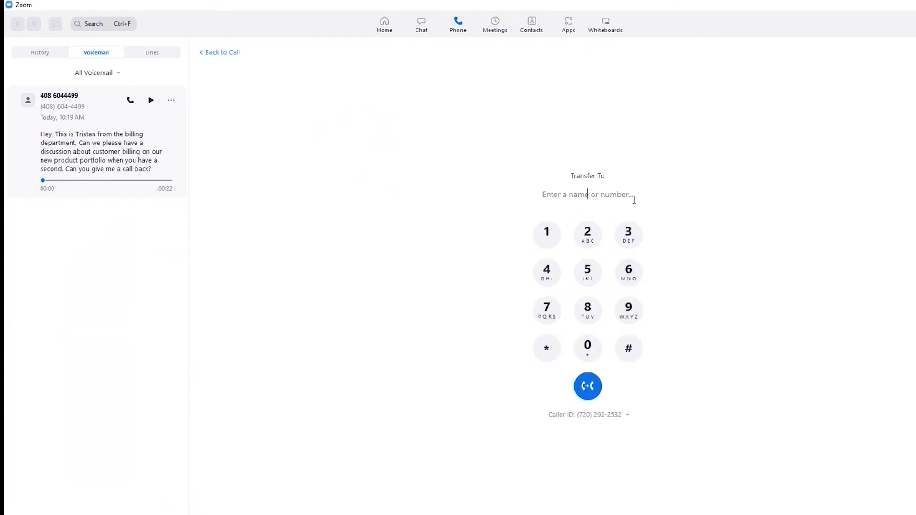
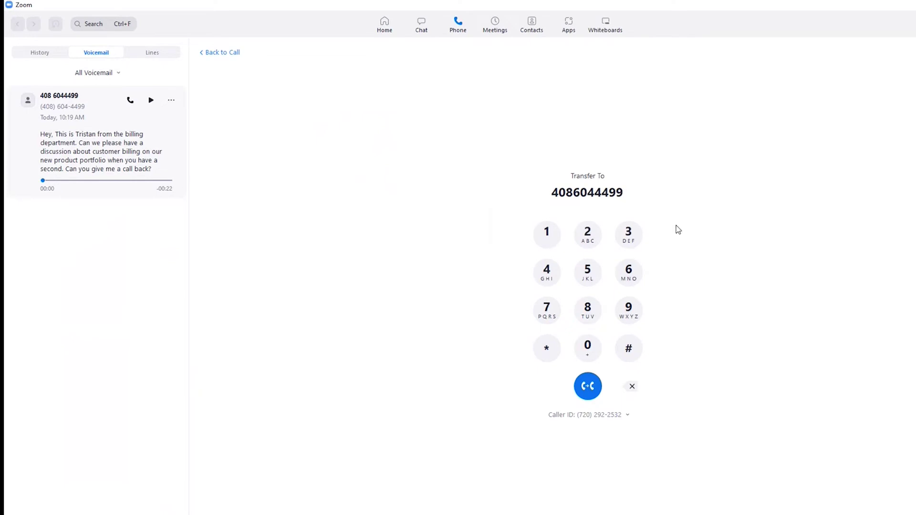
click(591, 390)
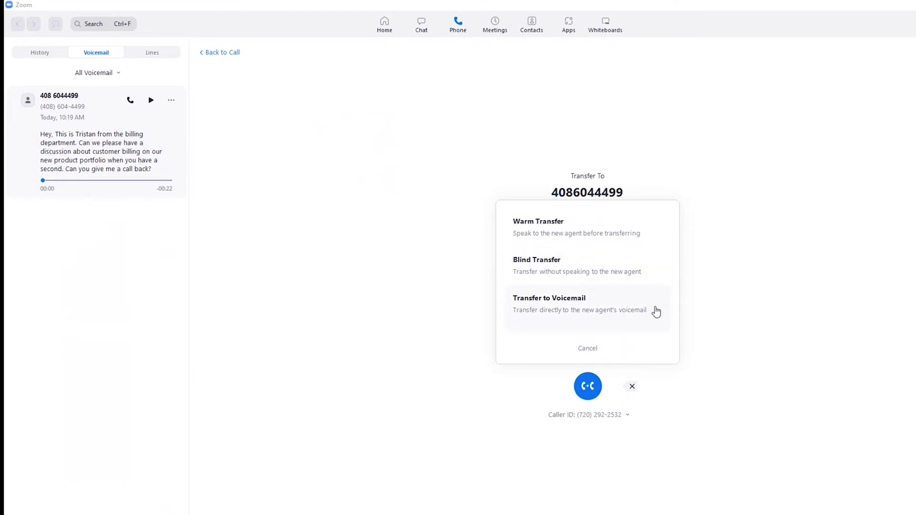
- Cancel the transfer, clear the entered digits, and go back to the Lumen Dev Team call
click(591, 352)
click(634, 389)
click(633, 389)
click(634, 389)
click(633, 389)
click(634, 389)
click(634, 388)
click(634, 388)
click(633, 389)
click(223, 52)
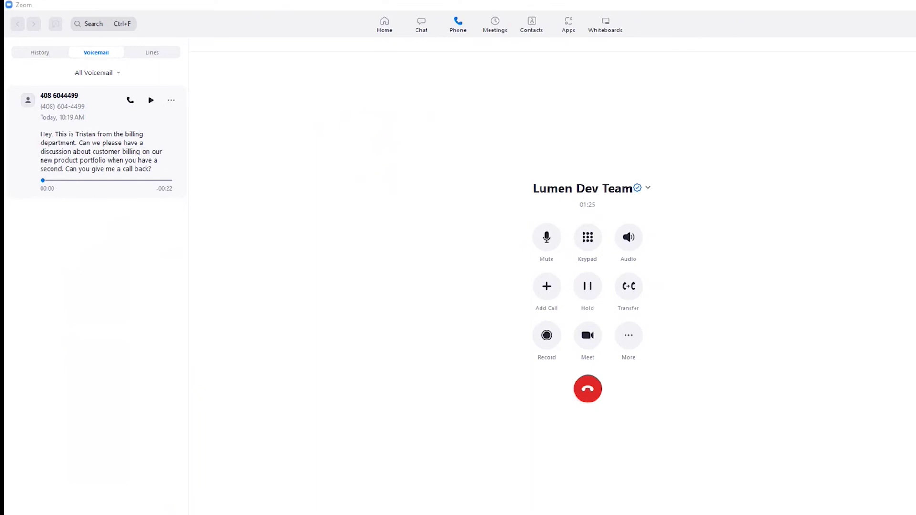
- Make the meeting window full screen and view, then close, the Participants list
drag(352, 75, 405, 75)
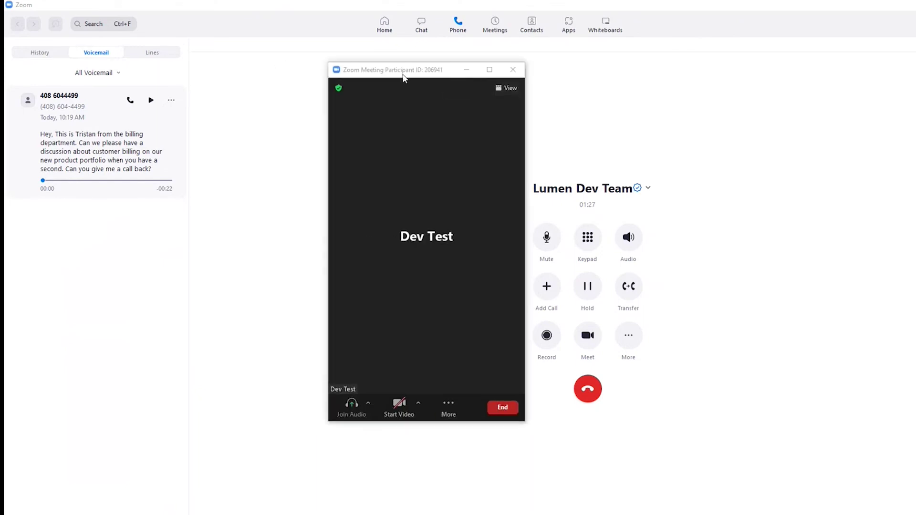
double_click(410, 67)
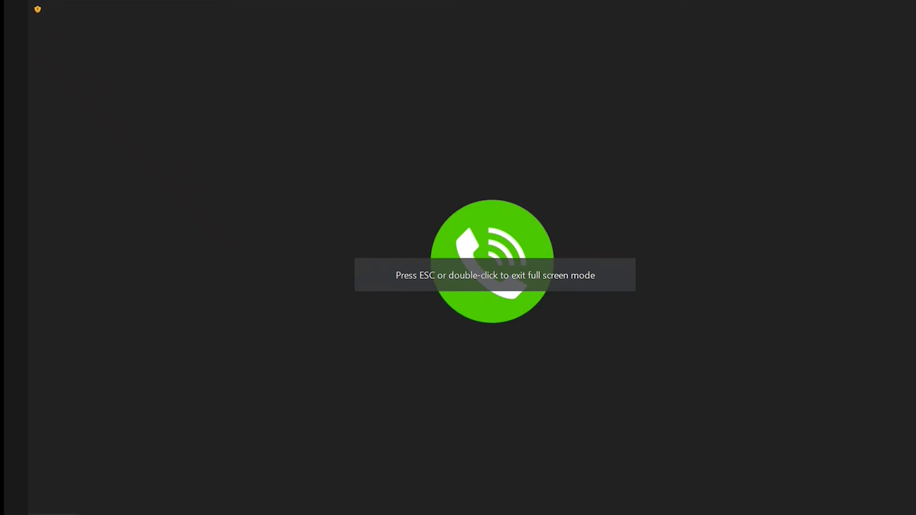
key(alt+u)
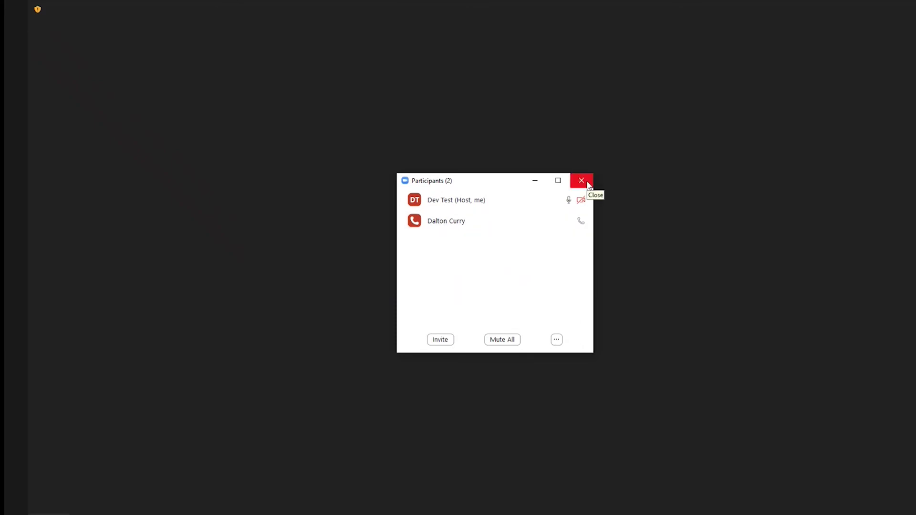
click(581, 181)
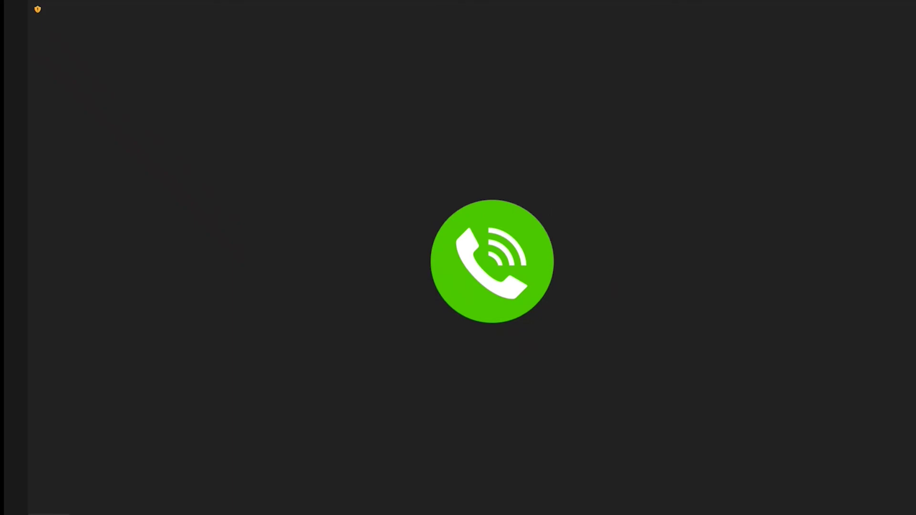
- End the meeting for all and show the Phone call history
key(alt+q)
click(897, 483)
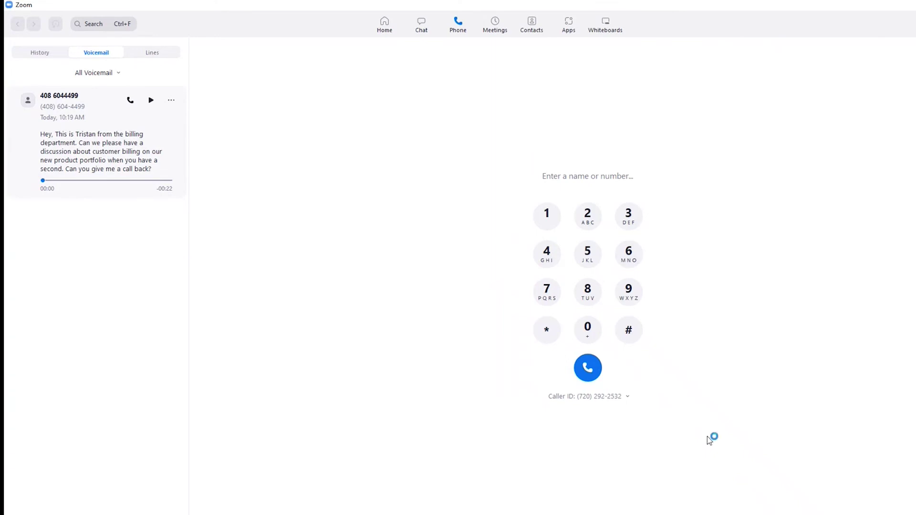
click(48, 54)
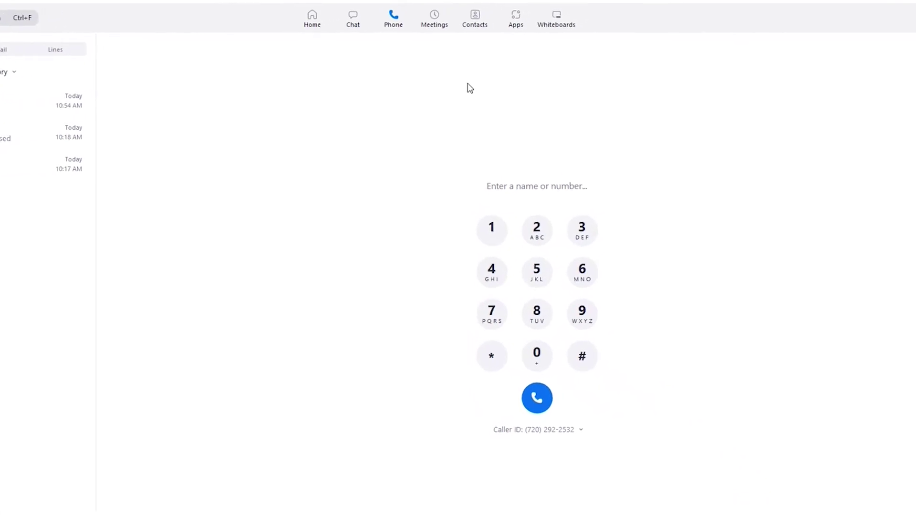
- Open the Staff Meeting's edit settings on the Meetings page and cancel without changes
click(438, 24)
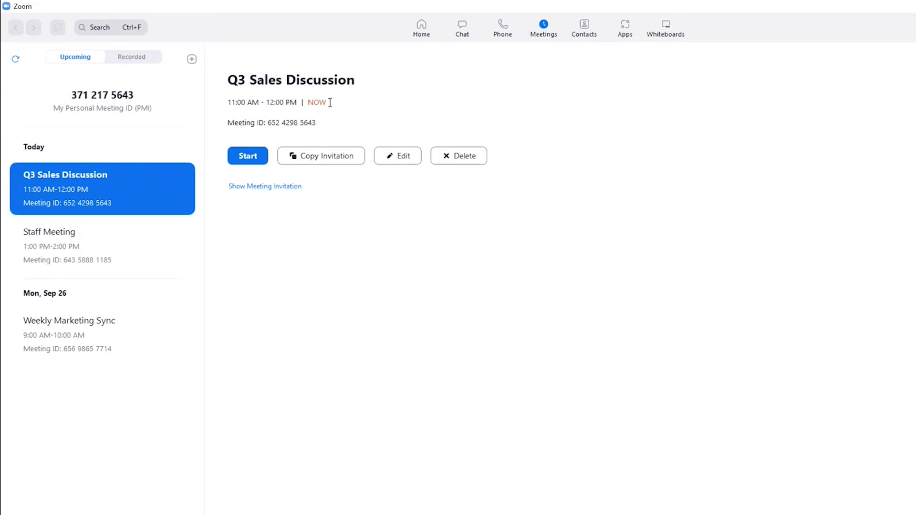
click(108, 248)
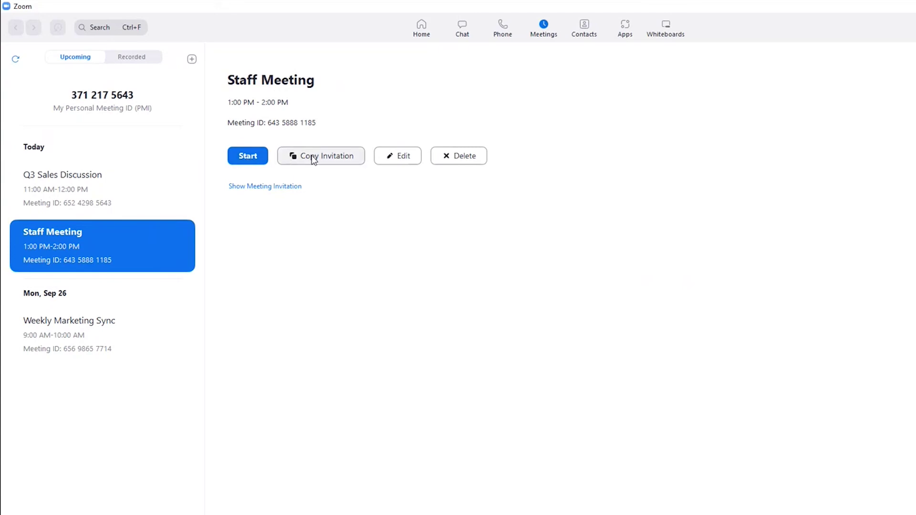
click(402, 158)
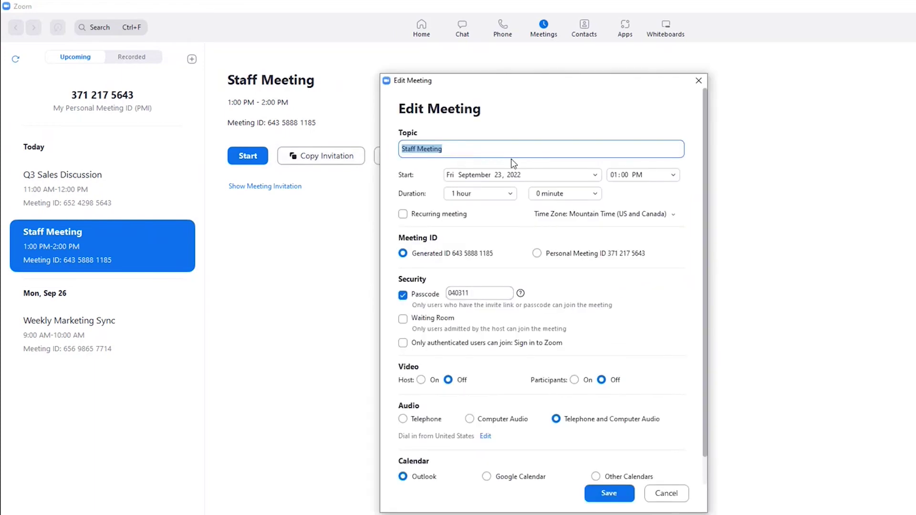
click(682, 498)
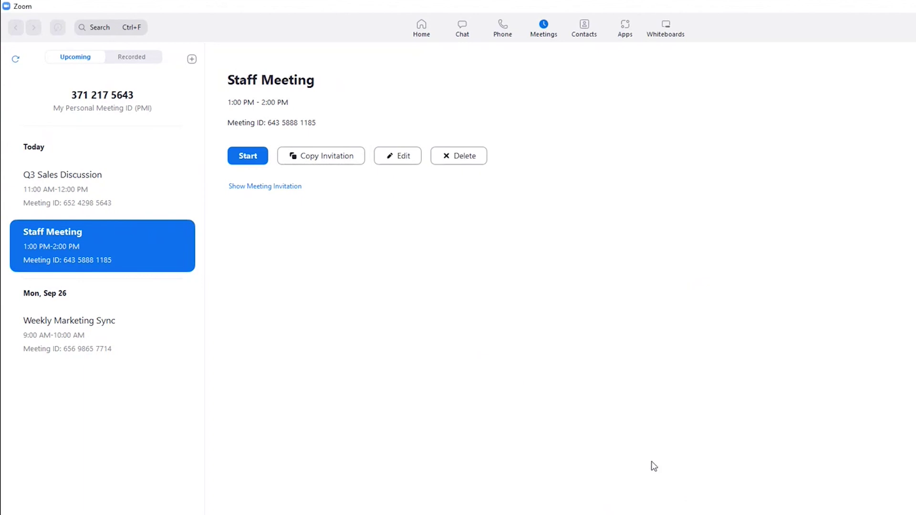
click(138, 57)
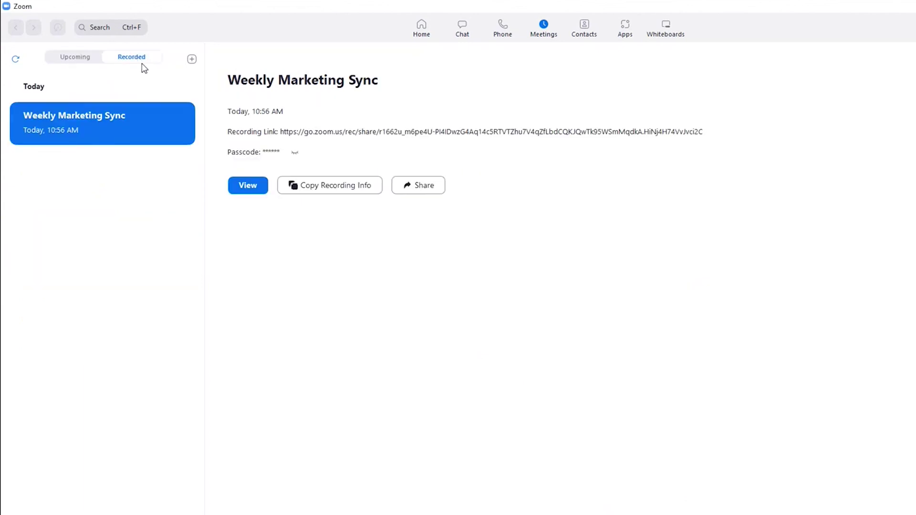
click(250, 187)
drag(309, 247, 526, 146)
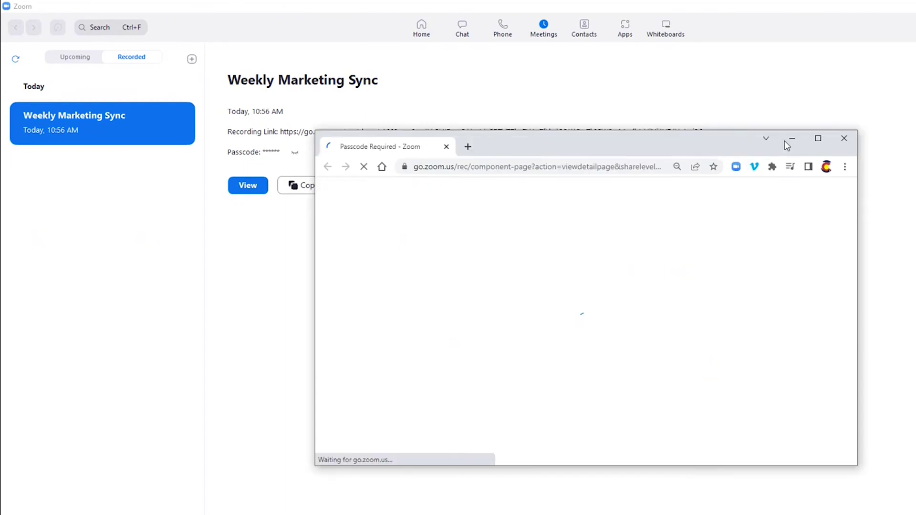
click(844, 139)
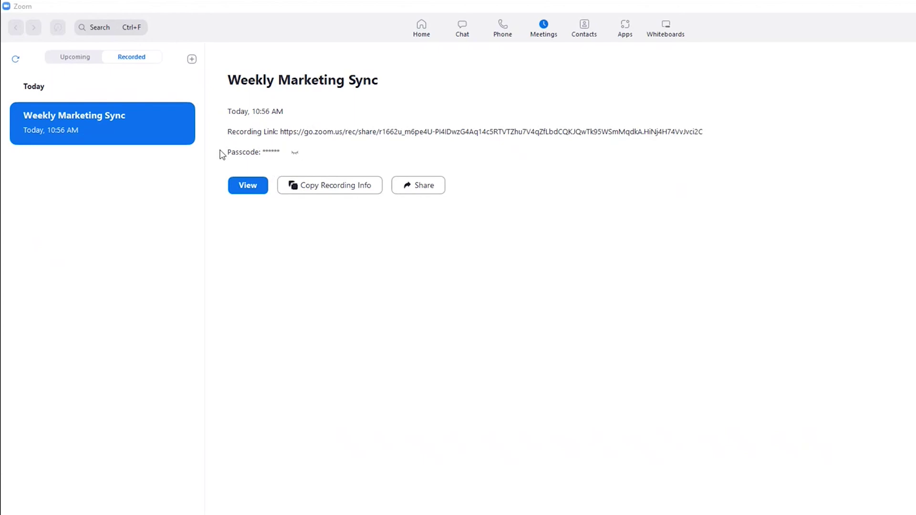
click(294, 155)
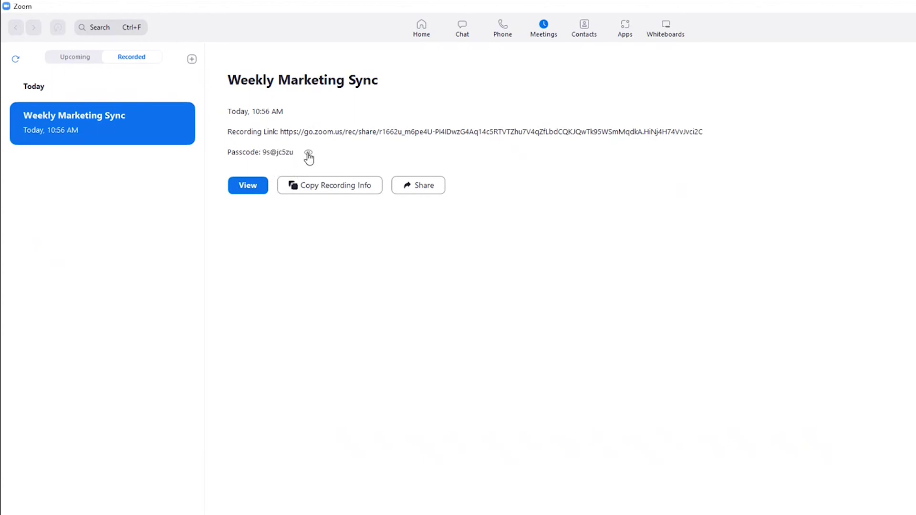
click(309, 153)
- Start scheduling a meeting titled 'Test Dev' with Waiting Room enabled and host and participant video on
click(192, 61)
click(225, 77)
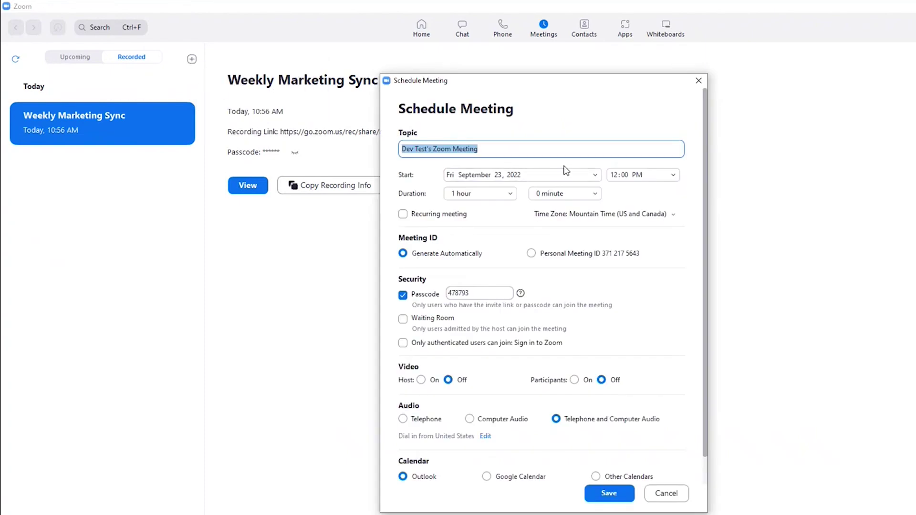
text(Te)
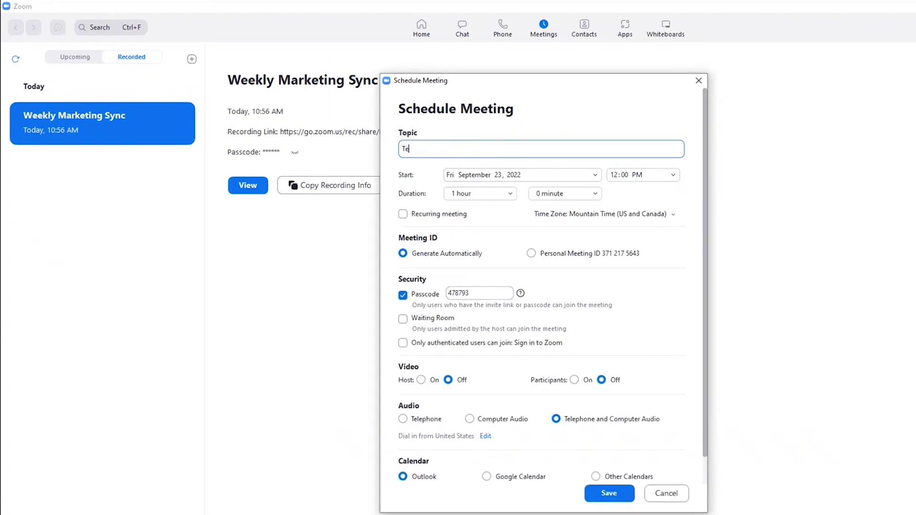
text(st Dev)
click(403, 319)
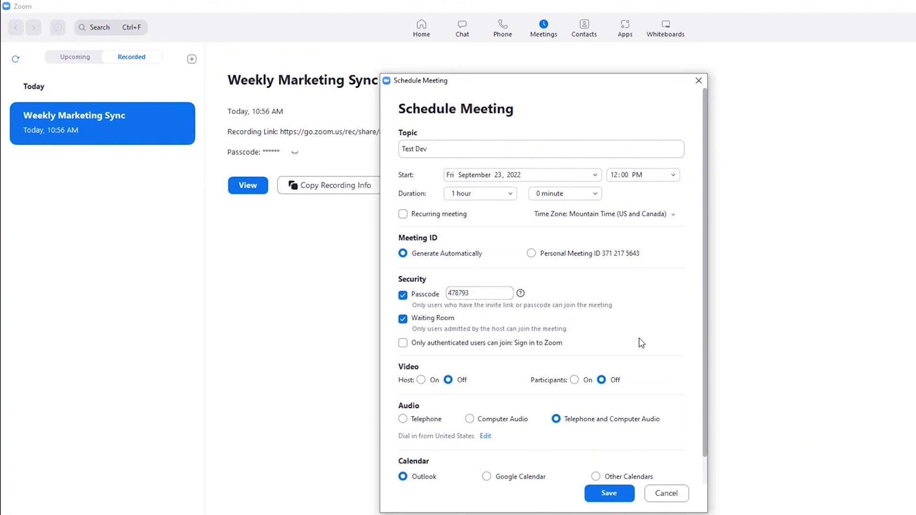
click(420, 380)
click(574, 380)
- Tick Austria as a dial-in country but discard it, view Advanced Options, then cancel scheduling
scroll(665, 399, down, 1)
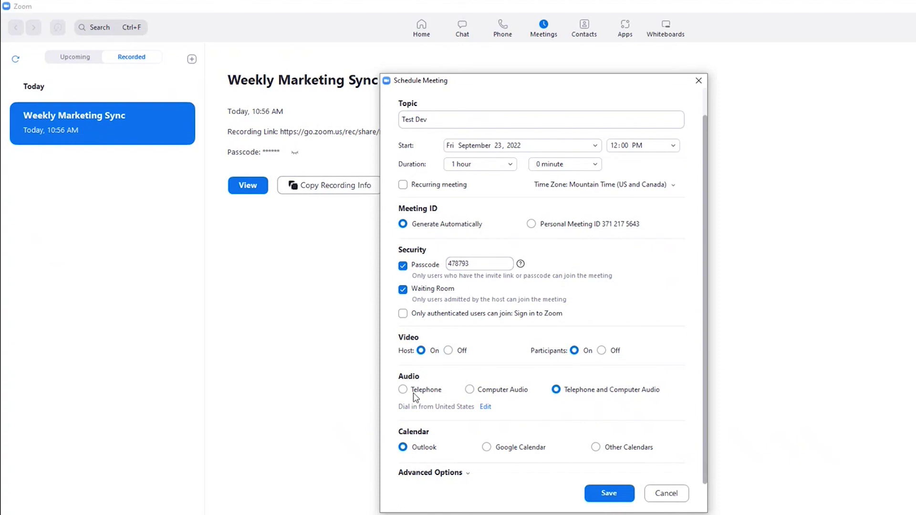
click(486, 408)
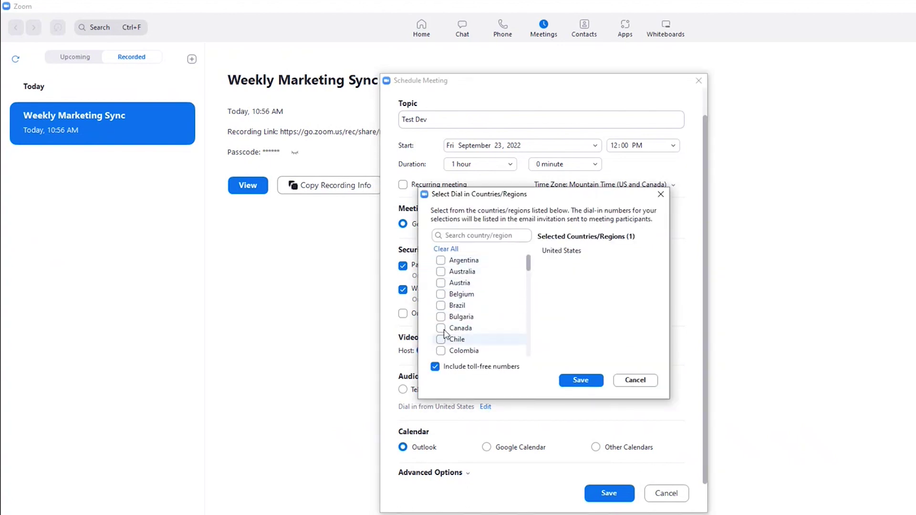
click(441, 283)
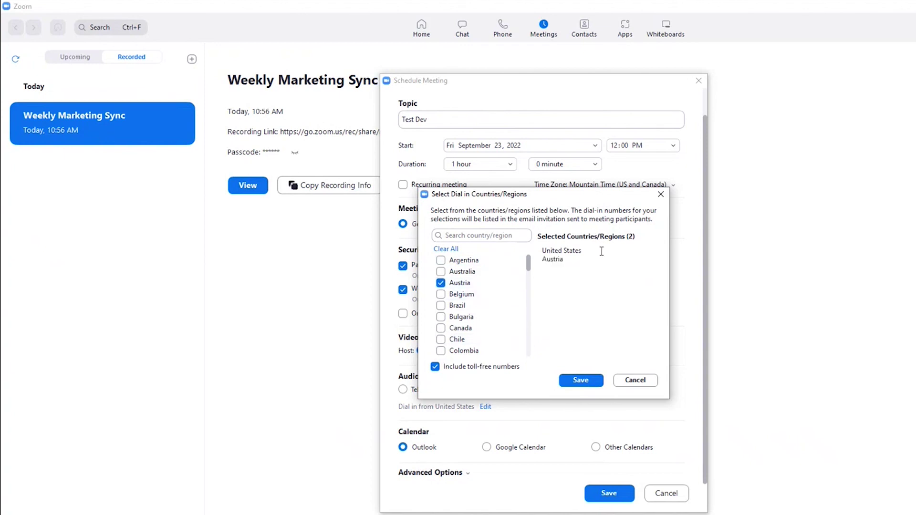
click(644, 382)
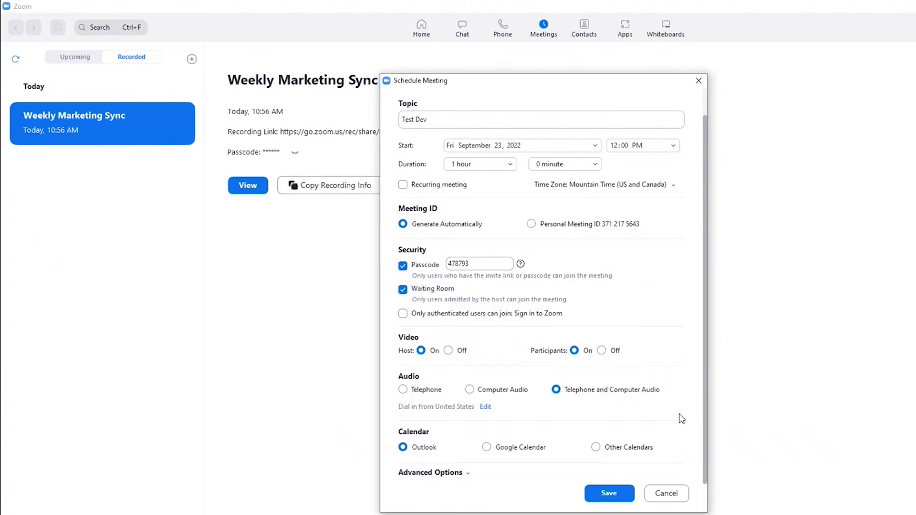
click(443, 474)
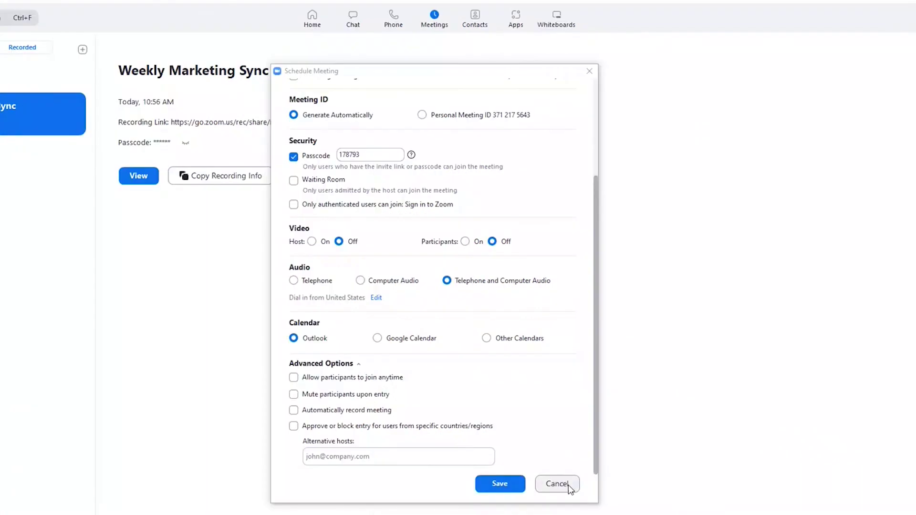
click(568, 485)
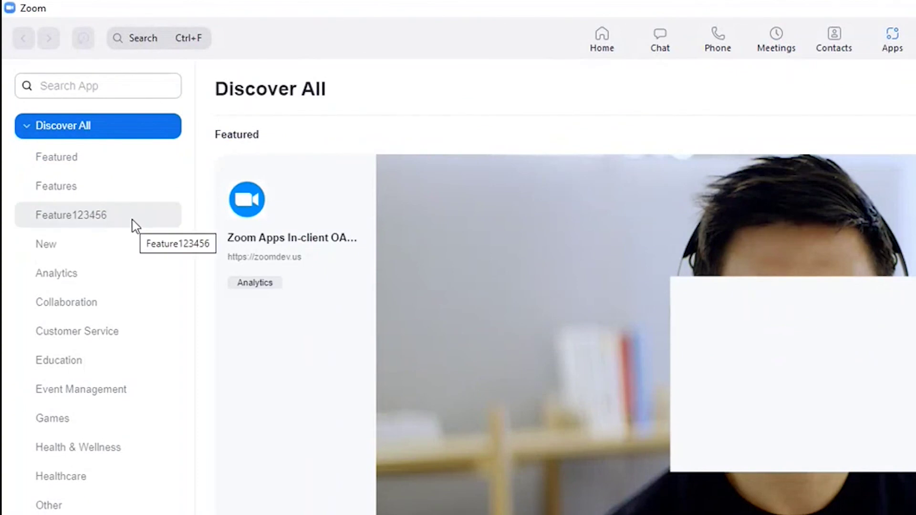
- Browse Featured, New and Analytics apps, view Zoom App Basic Mode, then open the Whiteboards list
click(91, 165)
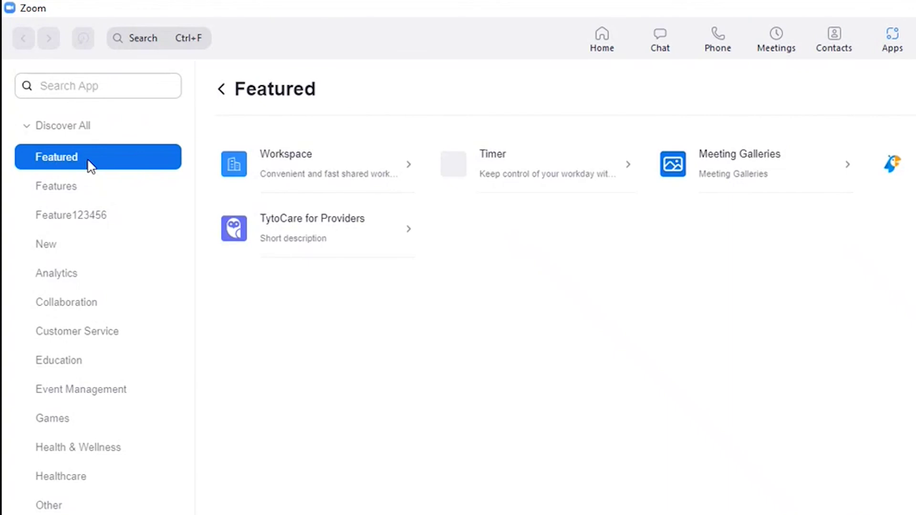
click(104, 253)
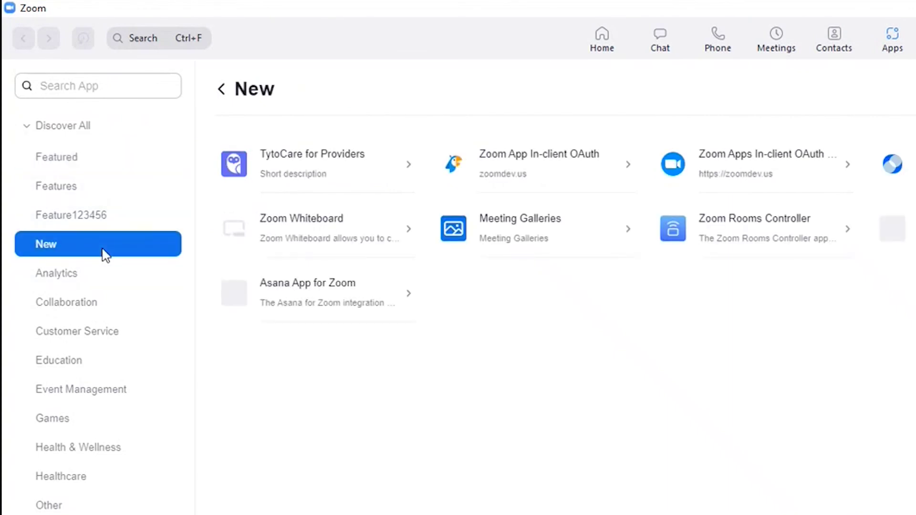
click(87, 280)
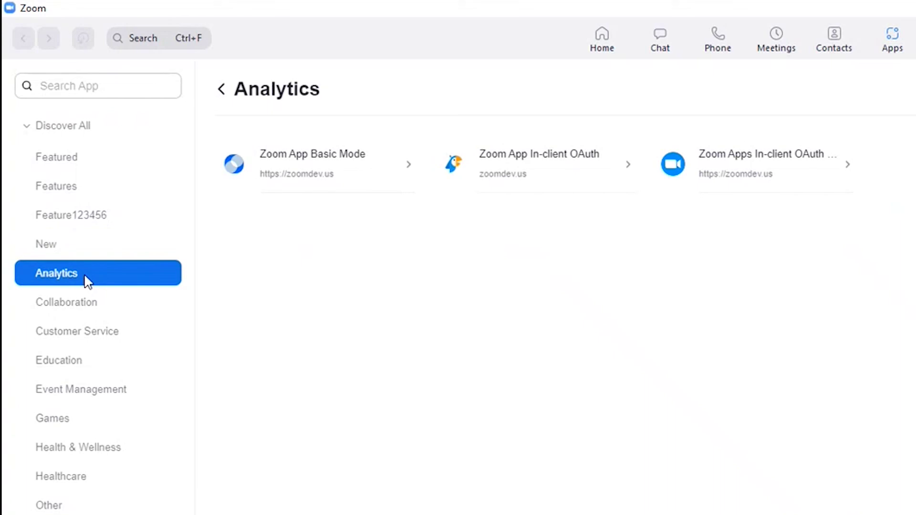
click(393, 168)
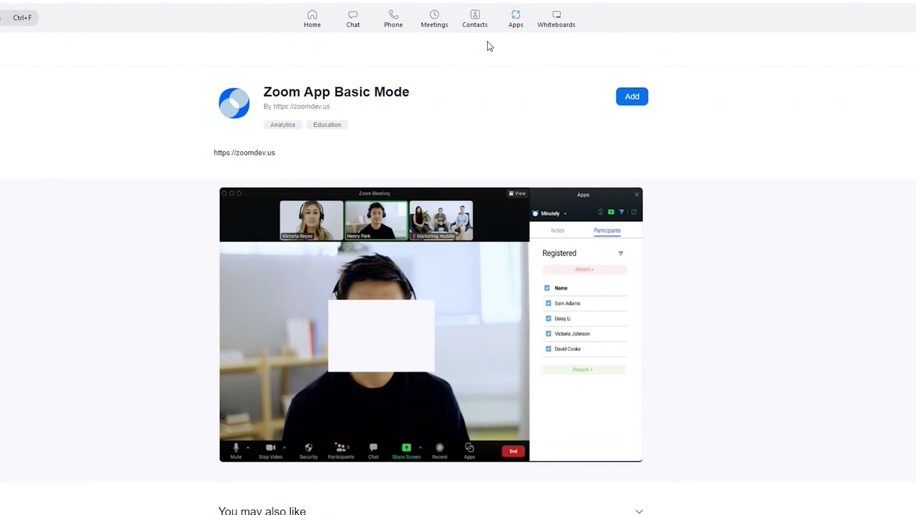
click(564, 21)
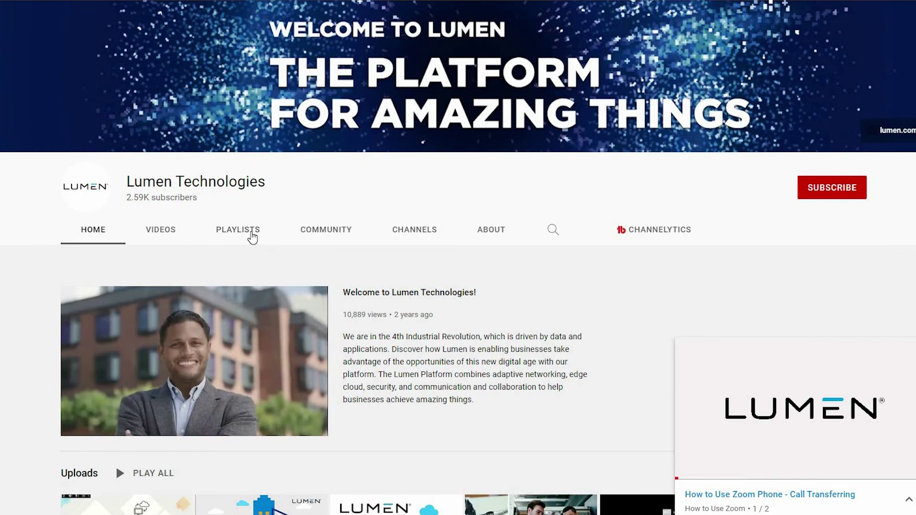
- From the Lumen Technologies channel's playlists, open the full How to Use Zoom playlist
click(251, 235)
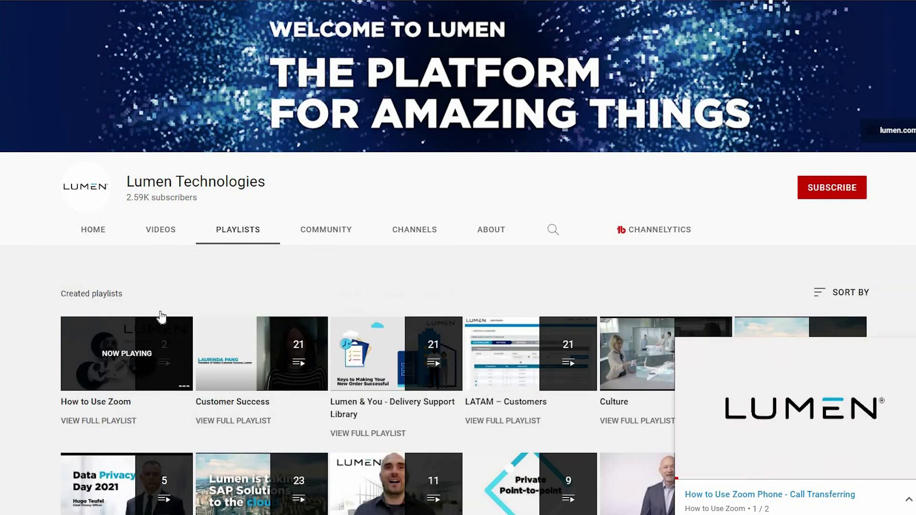
scroll(129, 392, down, 1)
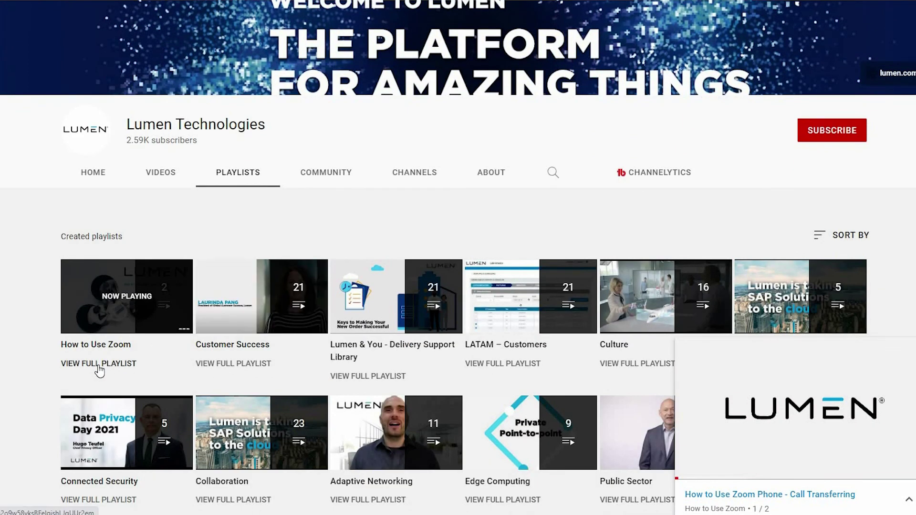
click(99, 365)
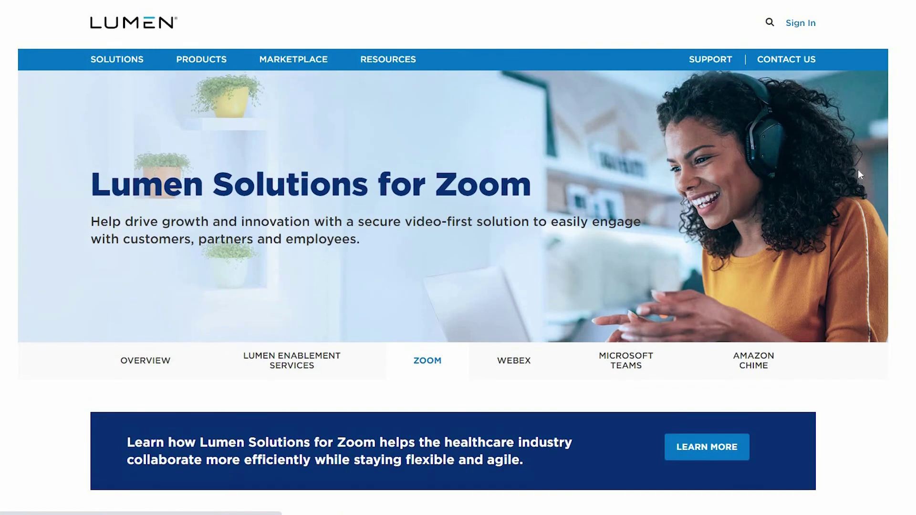
- Scroll down through the Lumen Solutions for Zoom page to read about cloud collaboration
scroll(858, 170, down, 6)
scroll(458, 257, down, 5)
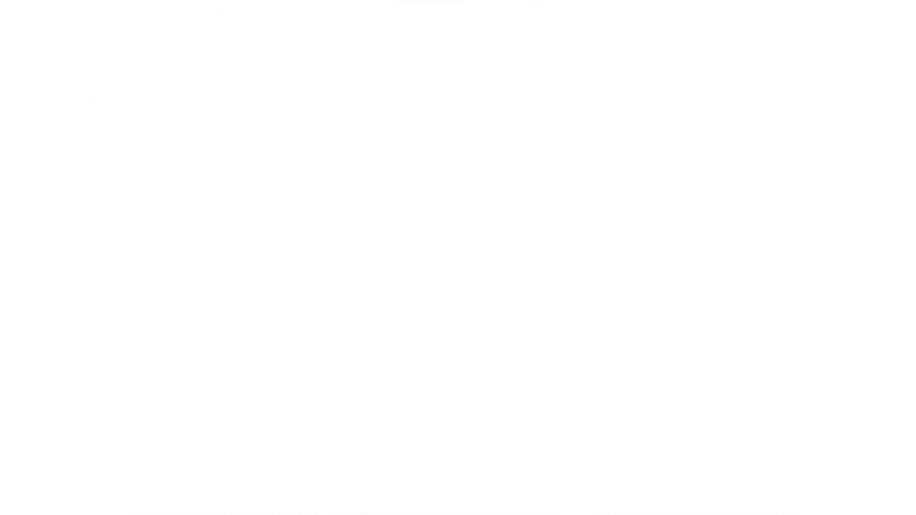